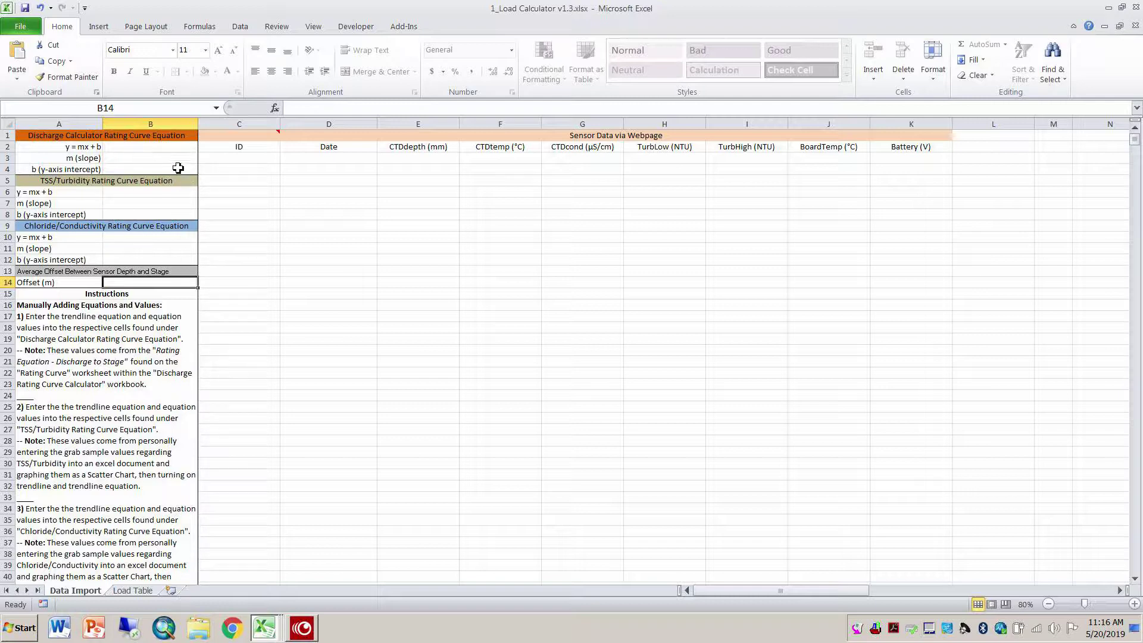
Step: Check Data Import cells B2 and B14, then view the Rating Curve sheet's equation and offset
{"action": "left_click", "coordinate": [136, 152]}
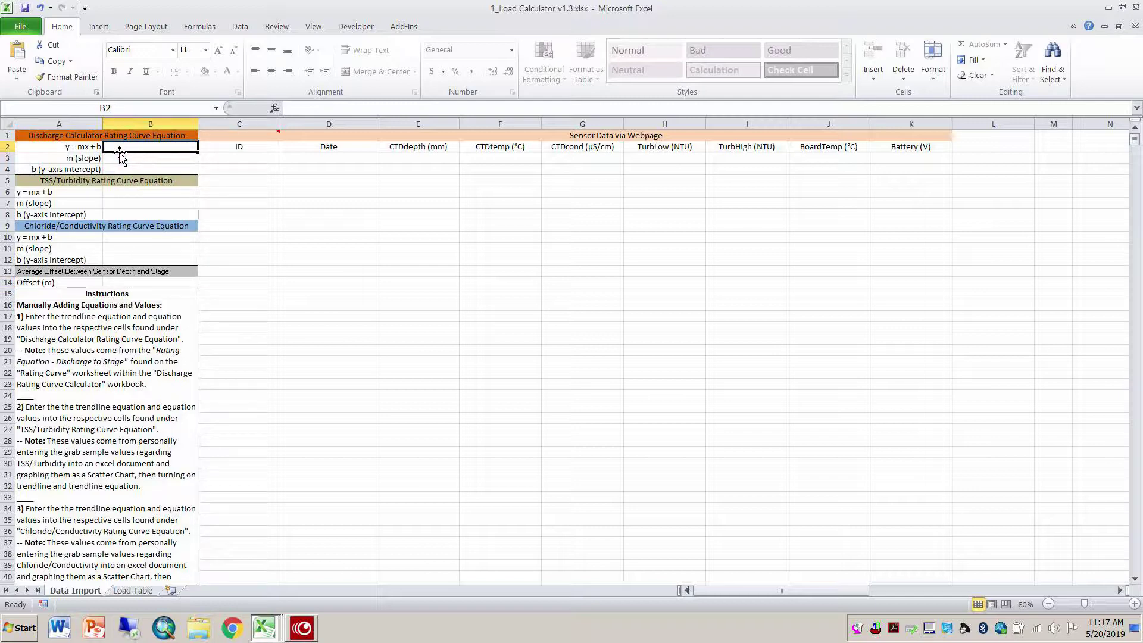
{"action": "left_click", "coordinate": [163, 285]}
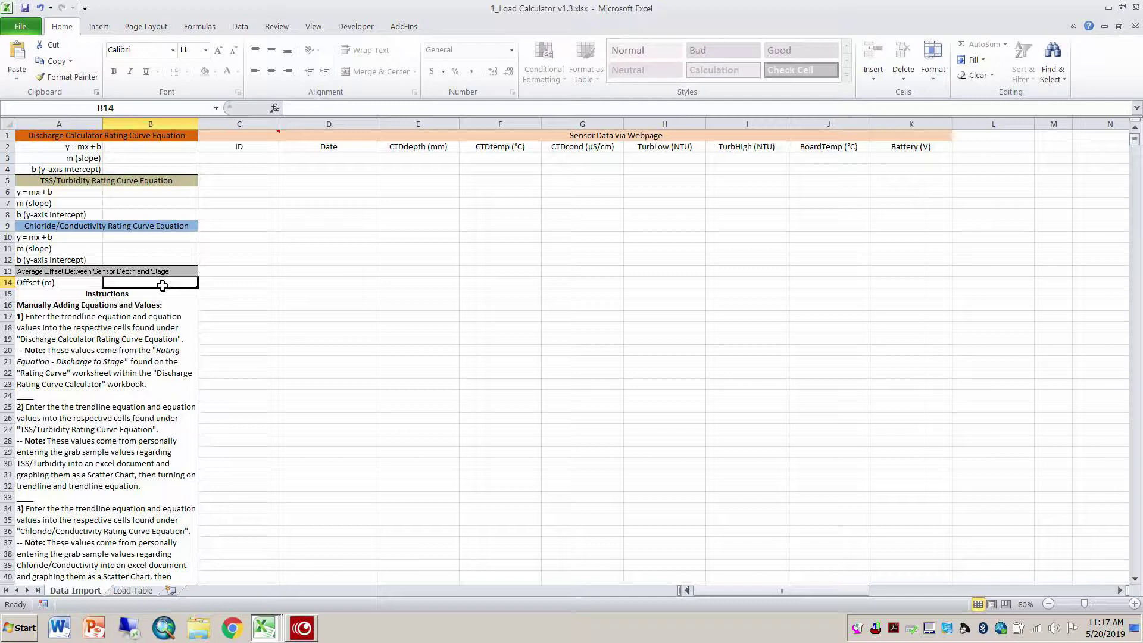
{"action": "left_click", "coordinate": [250, 560]}
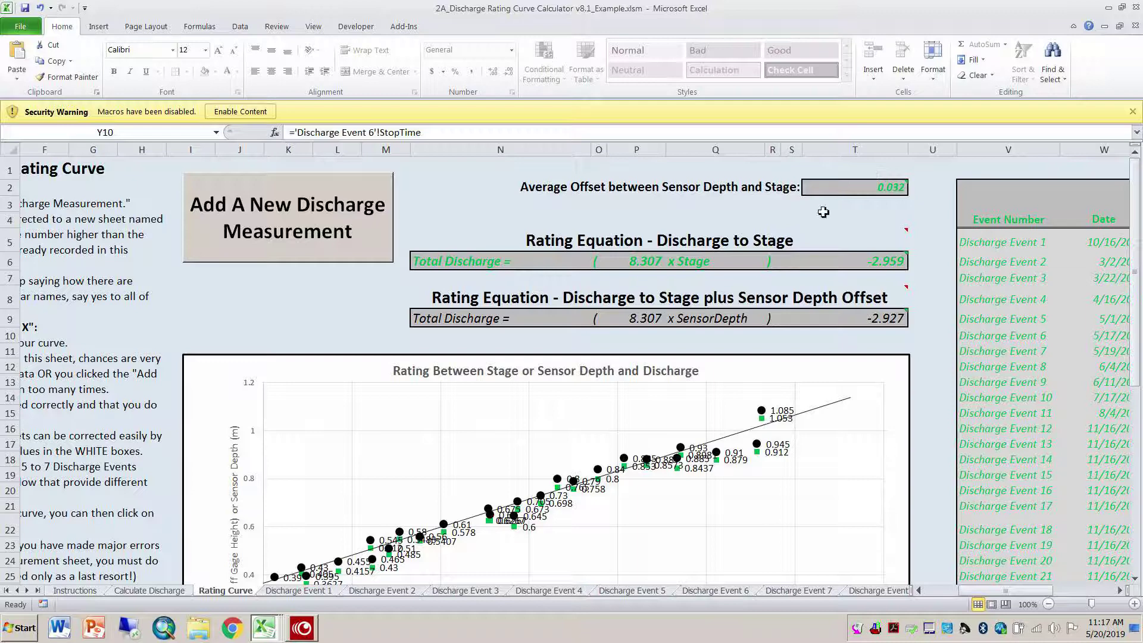
{"action": "mouse_move", "coordinate": [803, 249]}
Step: Enter y = 8.307x - 2.959 in B2 and offset 0.032 in B14 of the Load Calculator
{"action": "key", "text": "ctrl+Tab"}
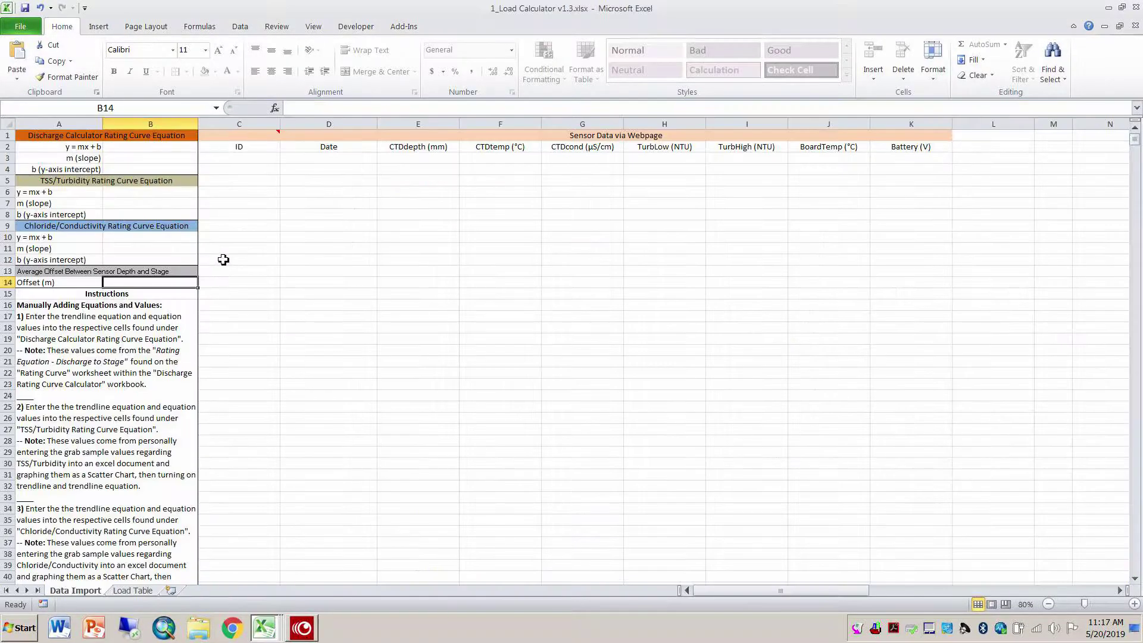
{"action": "left_click", "coordinate": [138, 148]}
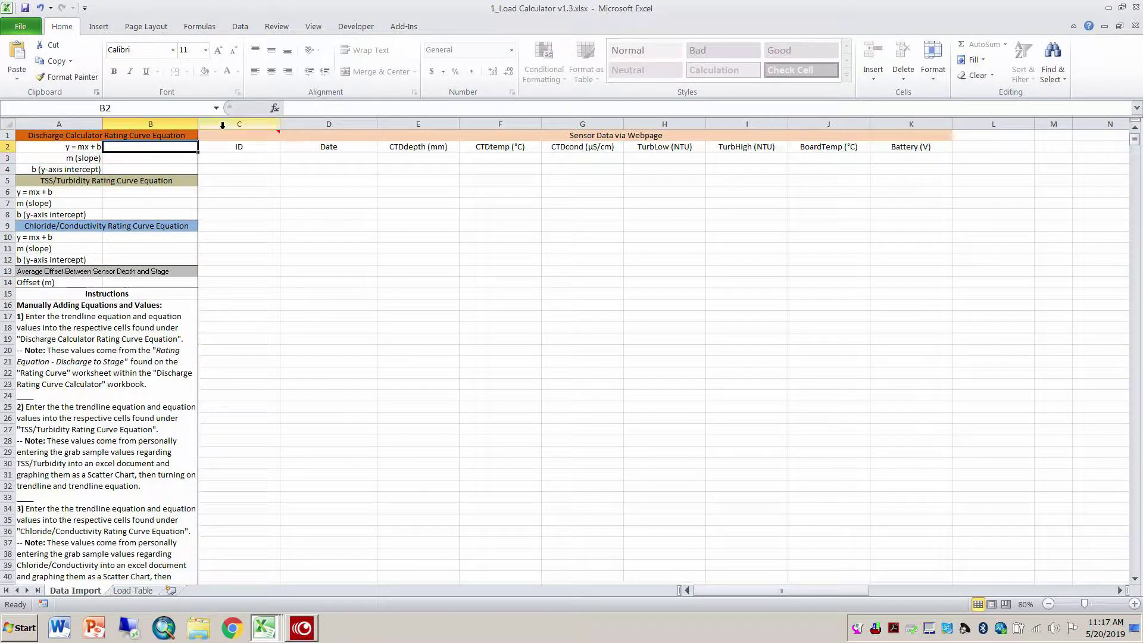
{"action": "left_click", "coordinate": [301, 112]}
{"action": "type", "text": "y"}
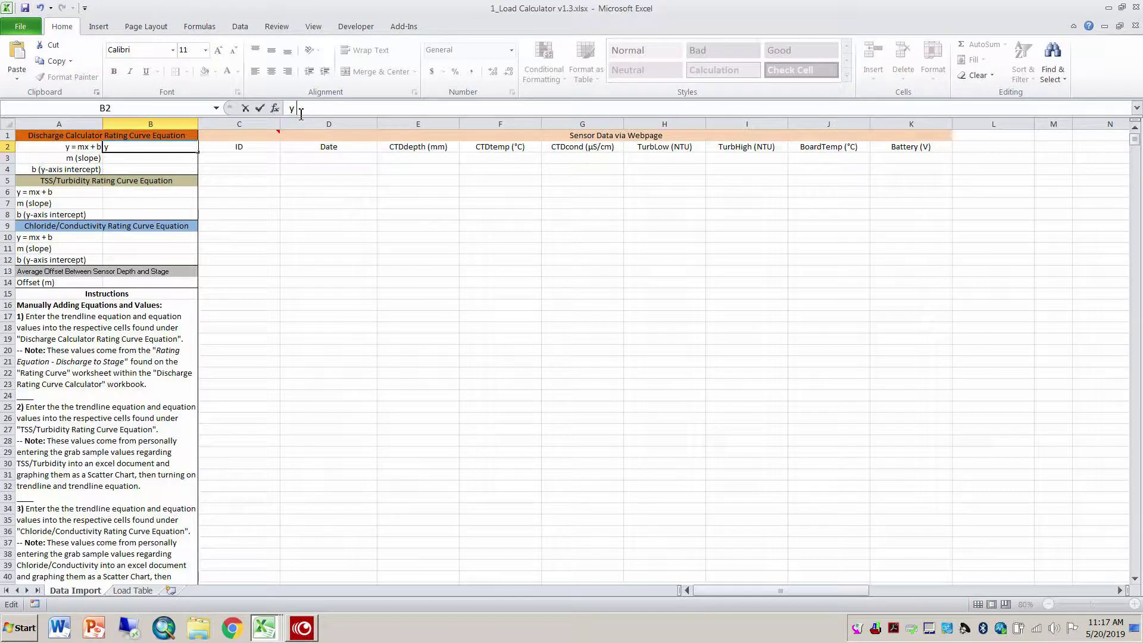
{"action": "type", "text": " = 8.307x - 2.959"}
{"action": "left_click", "coordinate": [189, 283]}
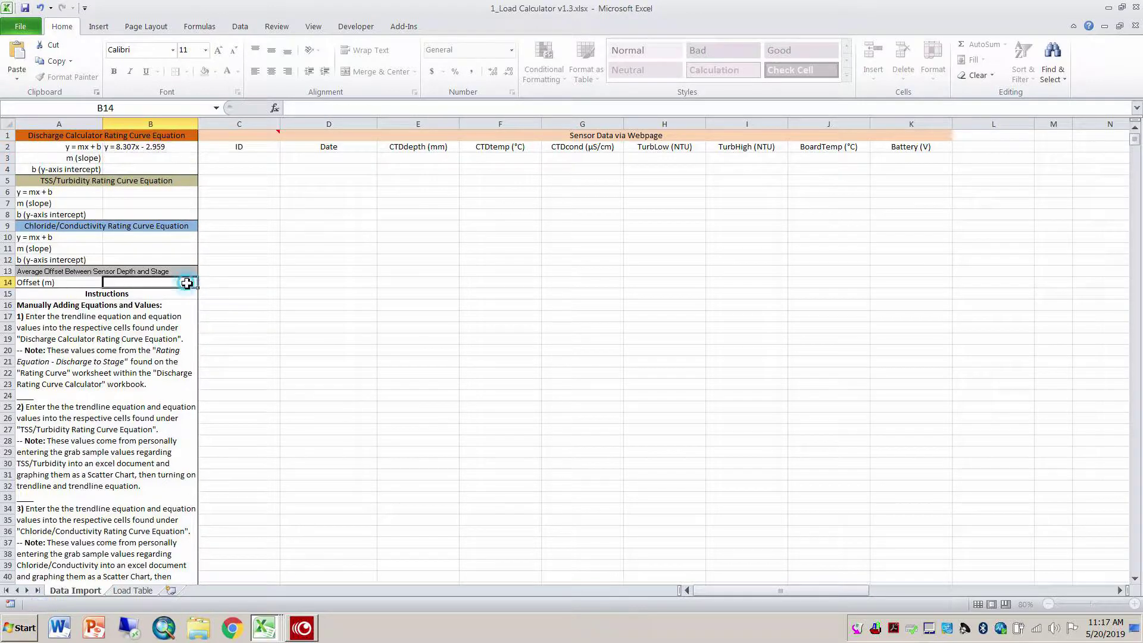
{"action": "type", "text": ".032"}
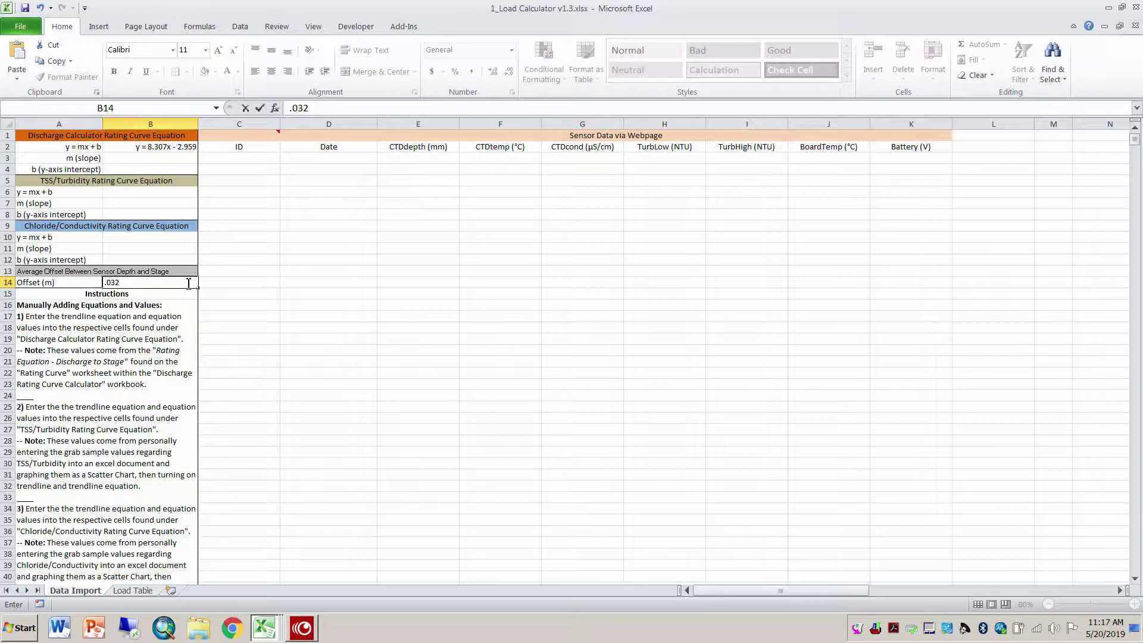
{"action": "left_click", "coordinate": [138, 192]}
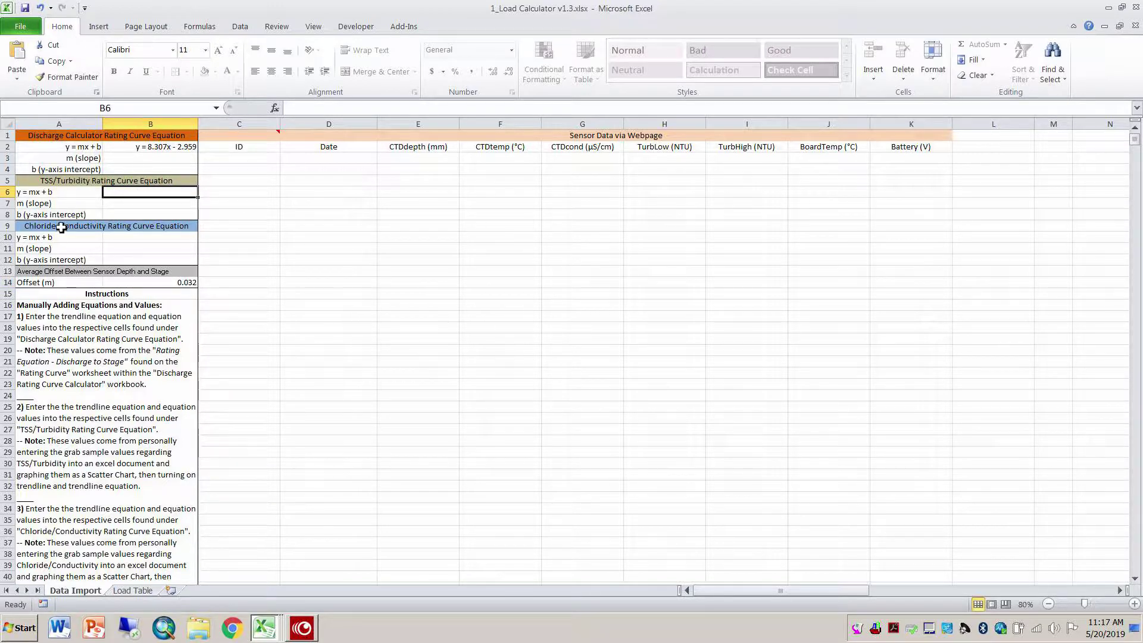
{"action": "left_click", "coordinate": [111, 238]}
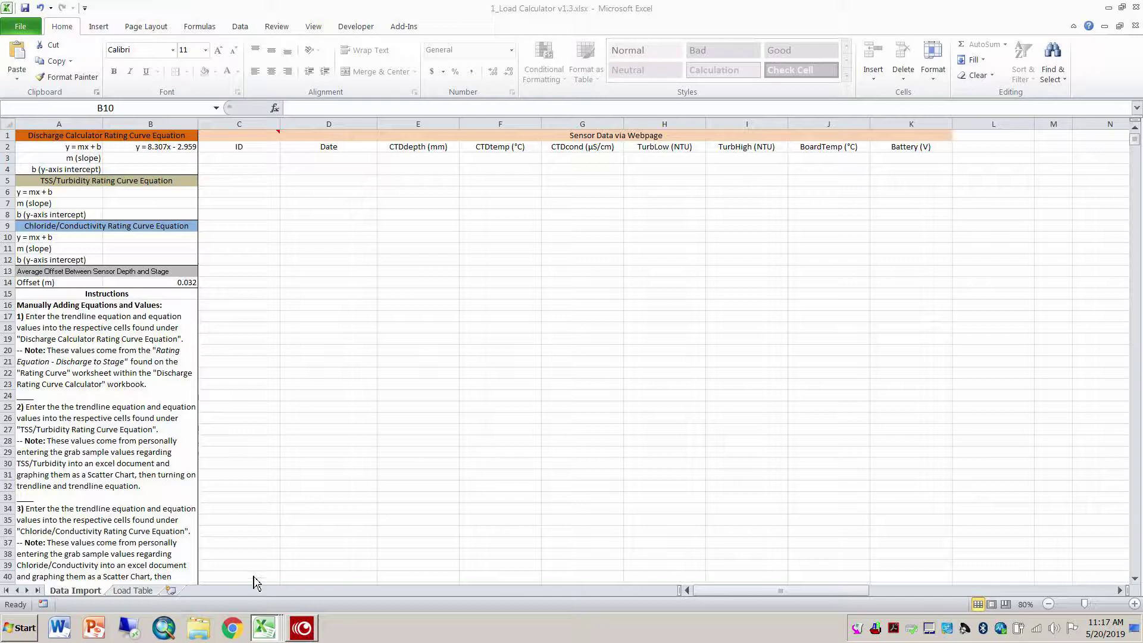
Step: Copy the TSS trendline equation y = 1.7388x + 2.1298 into Load Calculator cell B6
{"action": "key", "text": "ctrl+Tab"}
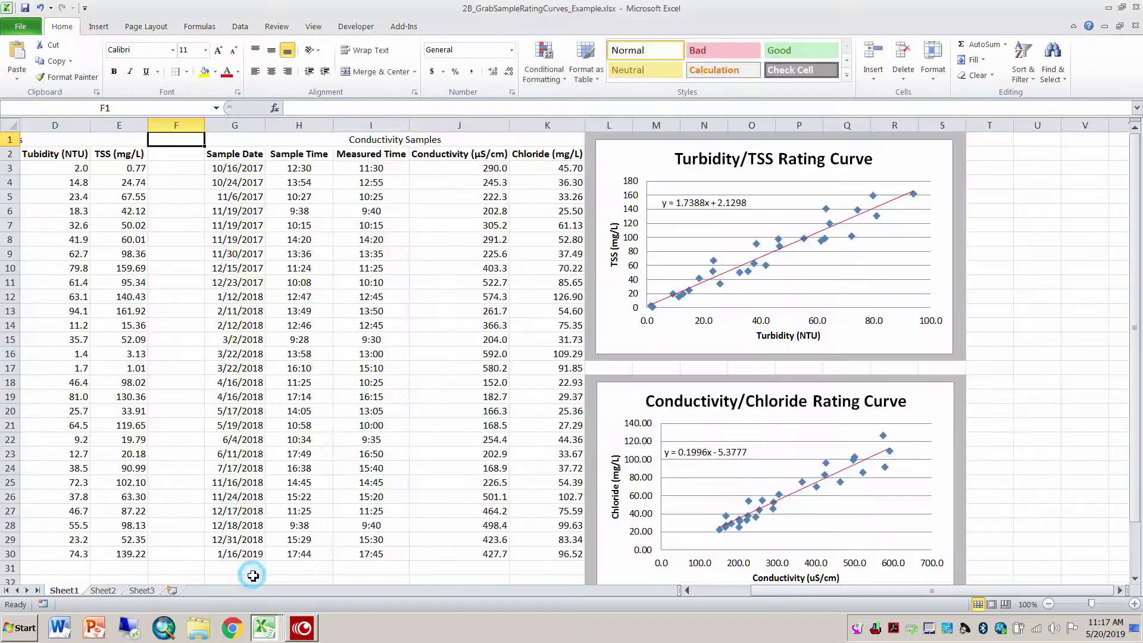
{"action": "left_click", "coordinate": [551, 170]}
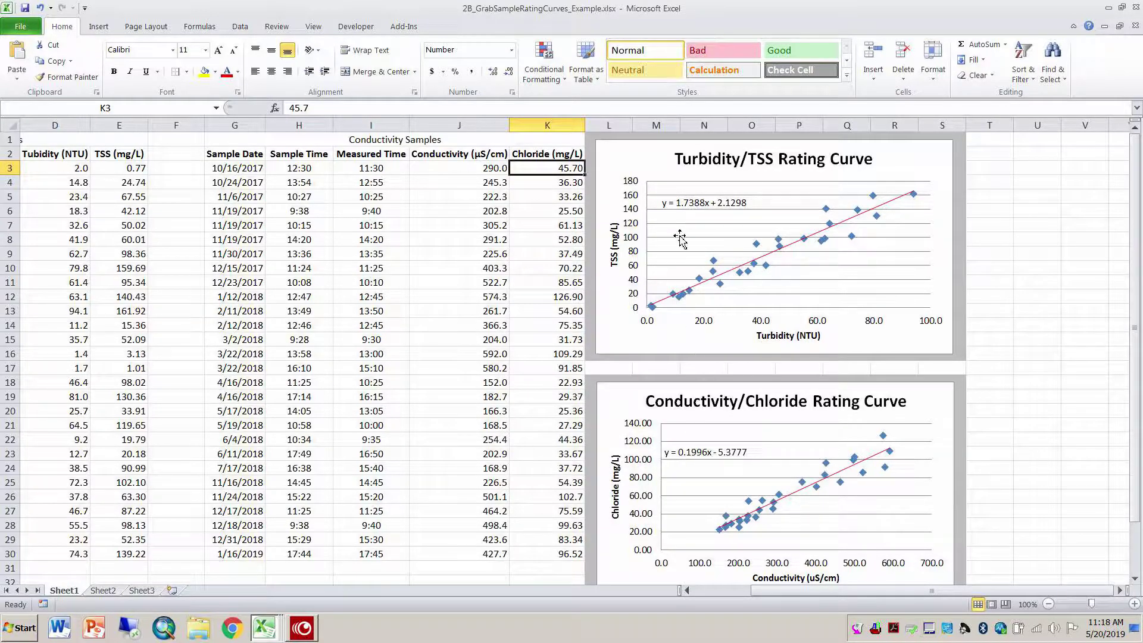
{"action": "left_click", "coordinate": [697, 201]}
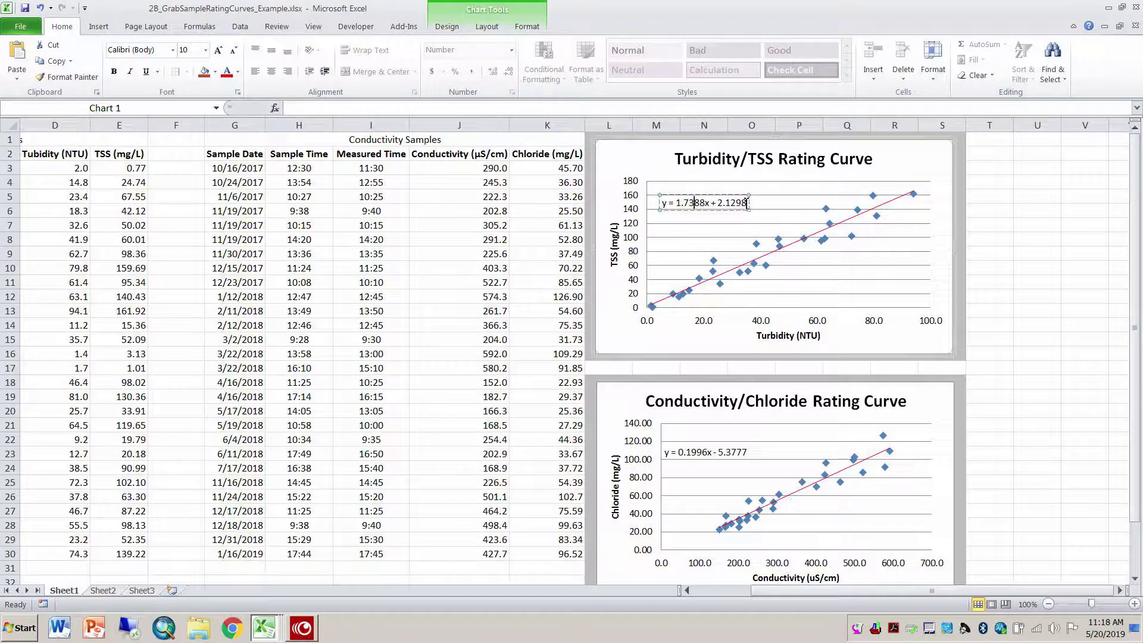
{"action": "left_click_drag", "start_coordinate": [749, 203], "coordinate": [663, 202]}
{"action": "key", "text": "ctrl+c"}
{"action": "right_click", "coordinate": [666, 202]}
{"action": "key", "text": "Escape"}
{"action": "key", "text": "ctrl+Tab"}
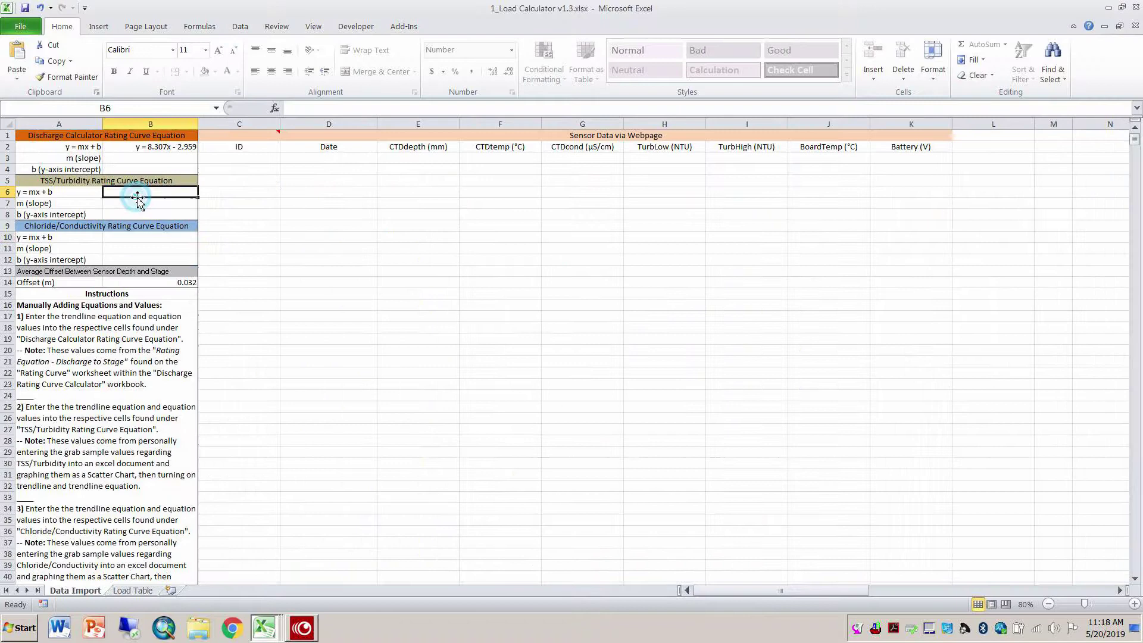
{"action": "key", "text": "ctrl+v"}
{"action": "key", "text": "Return"}
{"action": "key", "text": "Down"}
{"action": "key", "text": "Down"}
{"action": "key", "text": "Down"}
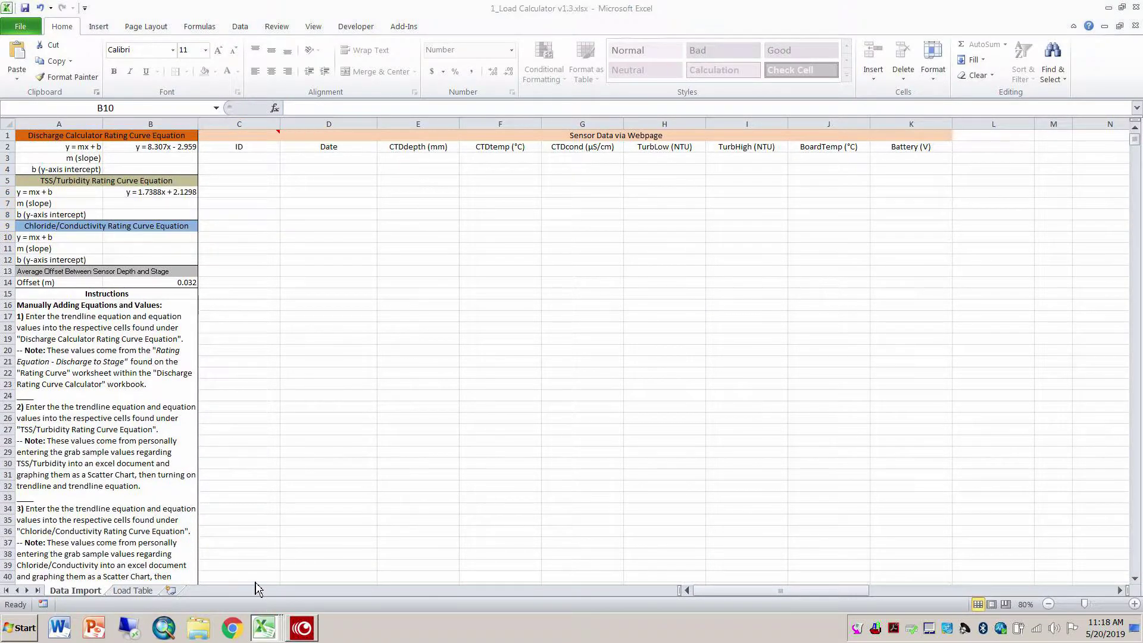
Step: Copy the chloride trendline equation y = 0.1996x - 5.3777 into Load Calculator cell B10
{"action": "key", "text": "ctrl+Tab"}
{"action": "left_click", "coordinate": [691, 452]}
{"action": "left_click_drag", "start_coordinate": [748, 452], "coordinate": [662, 452]}
{"action": "key", "text": "ctrl+c"}
{"action": "key", "text": "ctrl+Tab"}
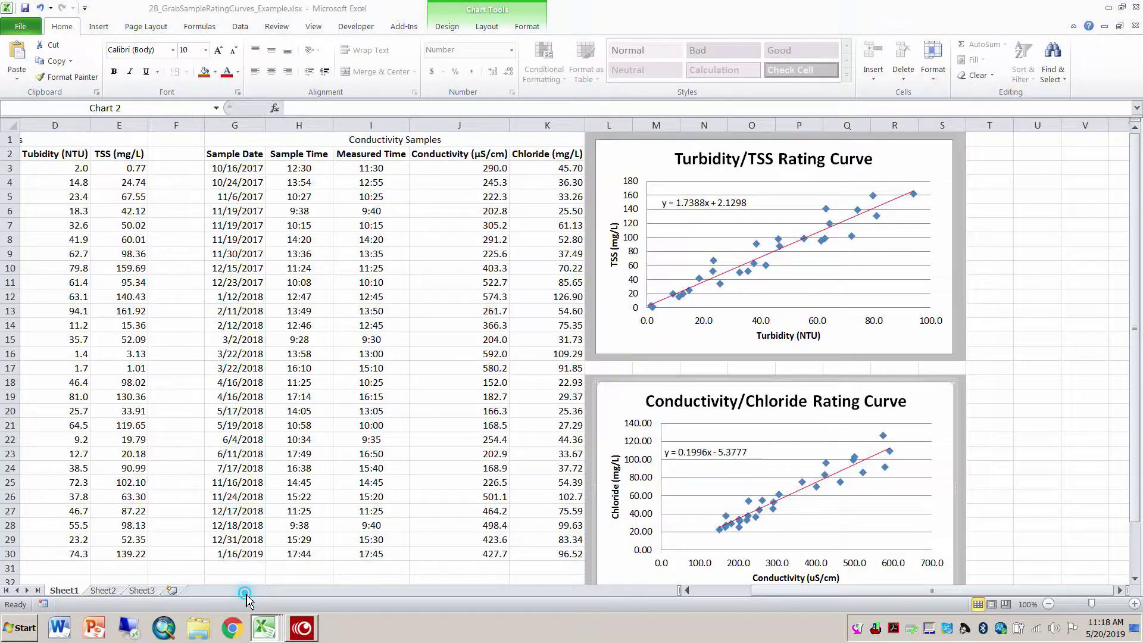
{"action": "key", "text": "ctrl+v"}
{"action": "left_click", "coordinate": [344, 237]}
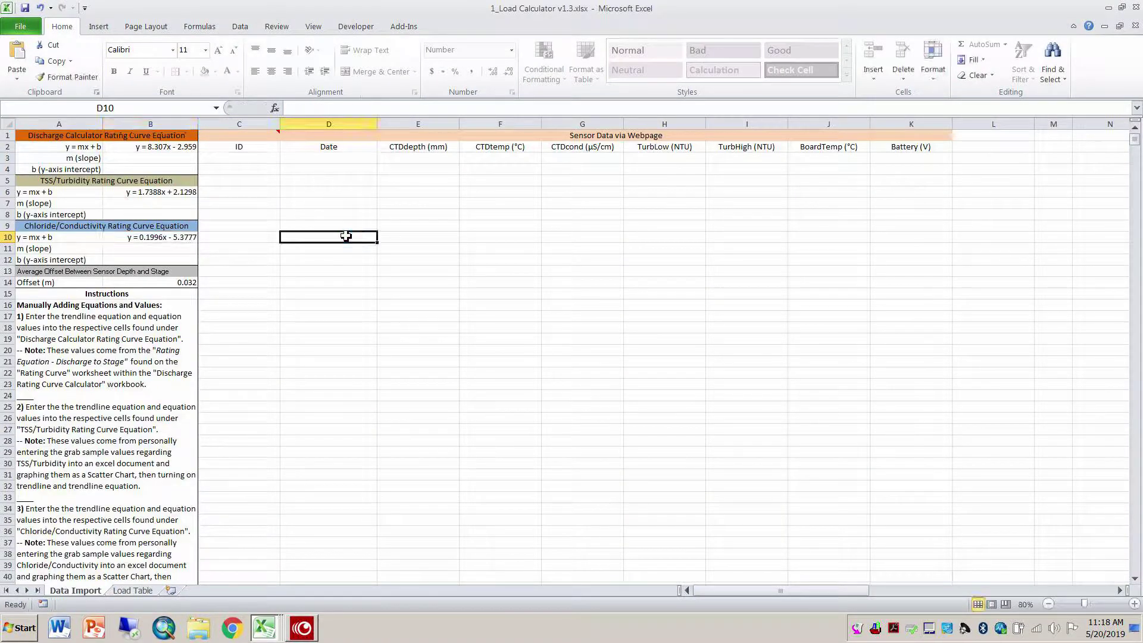
Step: Enter discharge slope 8.307 in B3 and intercept -2.959 in B4
{"action": "left_click", "coordinate": [158, 157]}
{"action": "type", "text": "8.307"}
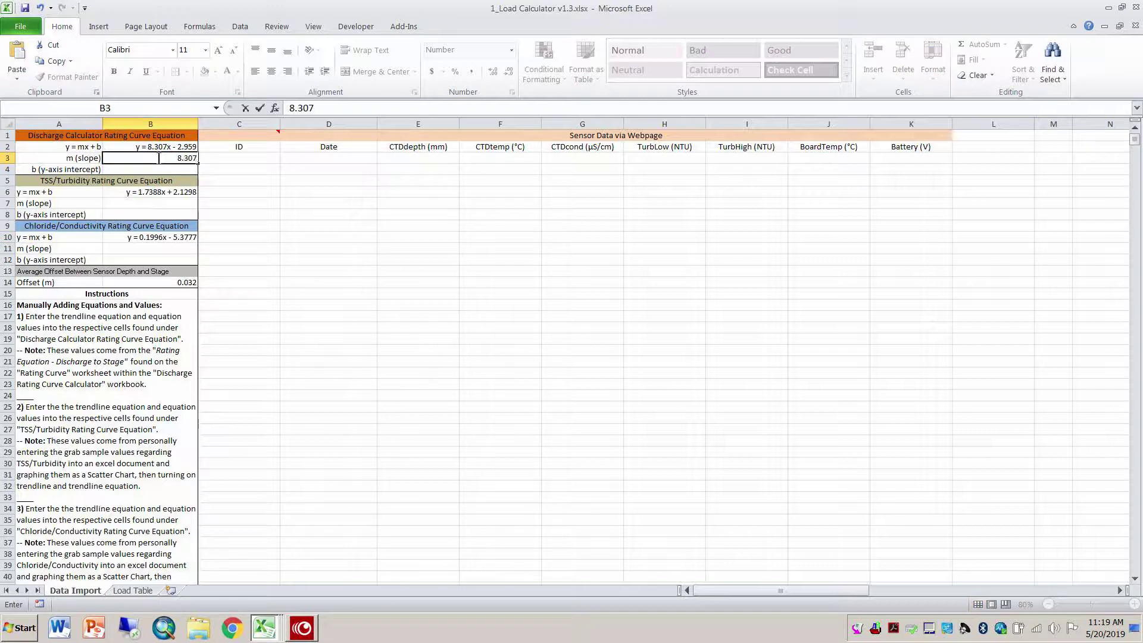
{"action": "left_click", "coordinate": [166, 170]}
{"action": "type", "text": "-"}
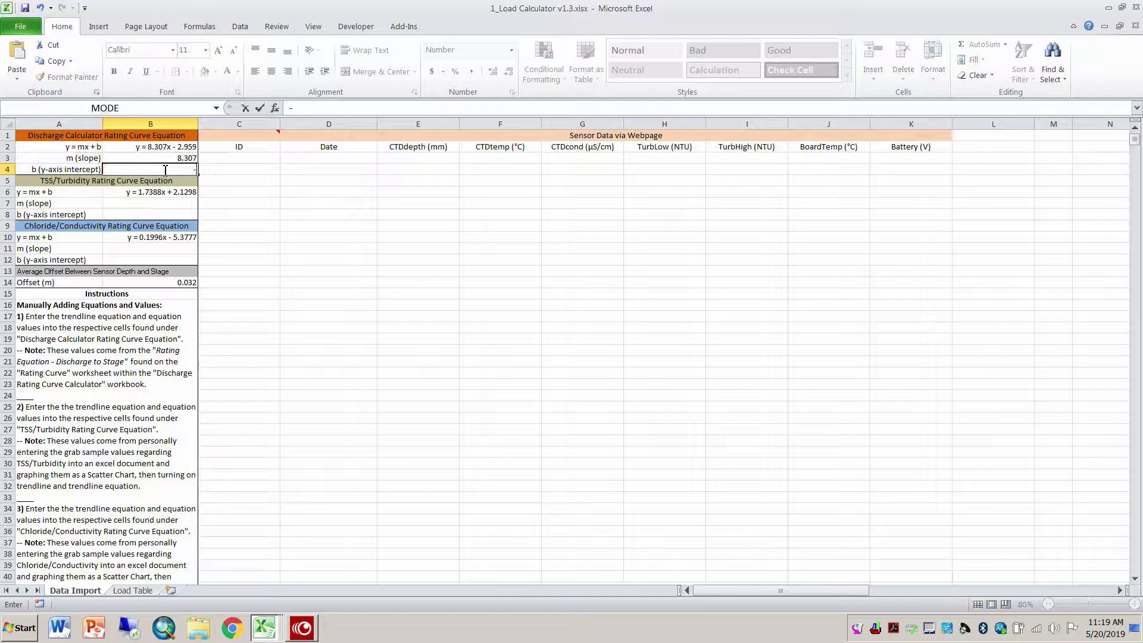
{"action": "type", "text": "2.959"}
{"action": "left_click", "coordinate": [170, 203]}
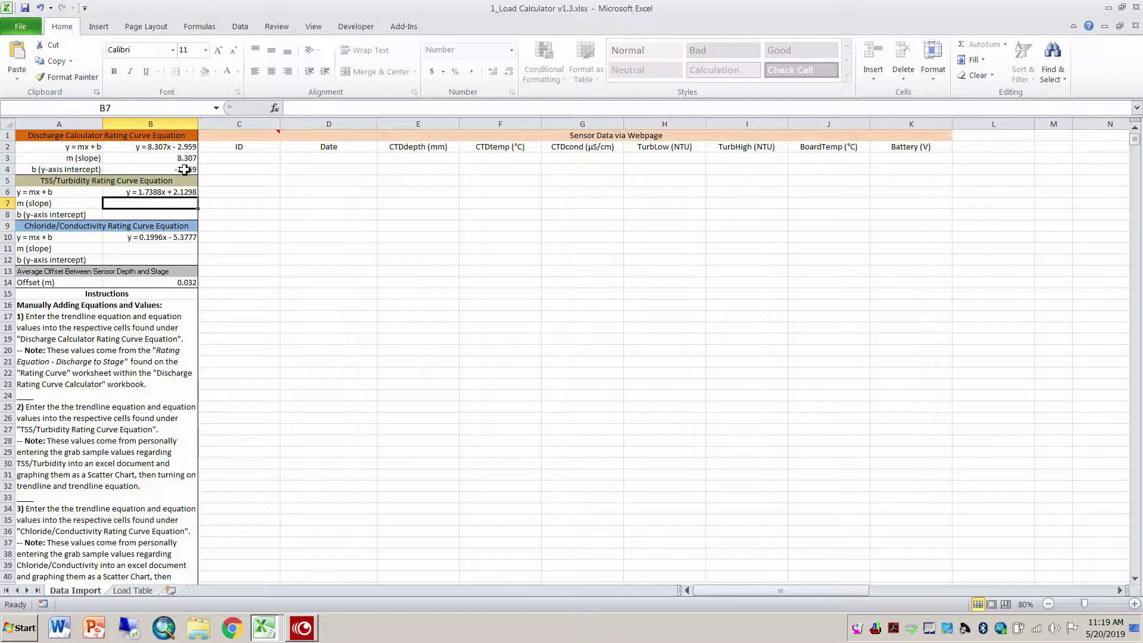
{"action": "left_click", "coordinate": [138, 170]}
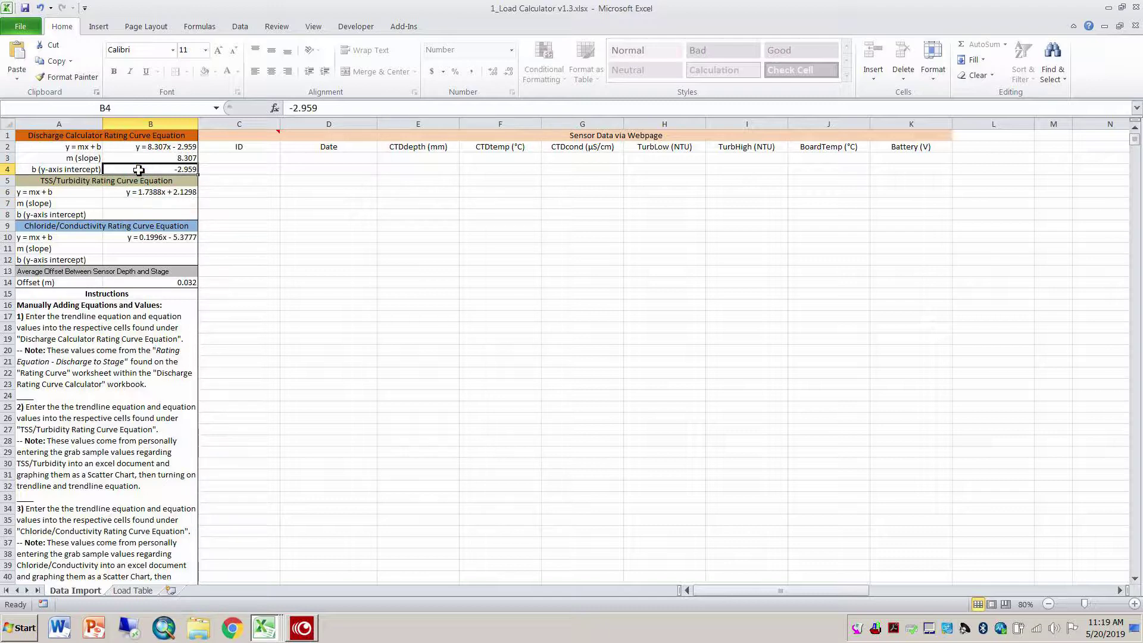
Step: Enter TSS slope 1.7388 and intercept 2.1298, chloride slope 0.1996 and intercept 5.3777
{"action": "left_click", "coordinate": [143, 201]}
{"action": "type", "text": "1.7388"}
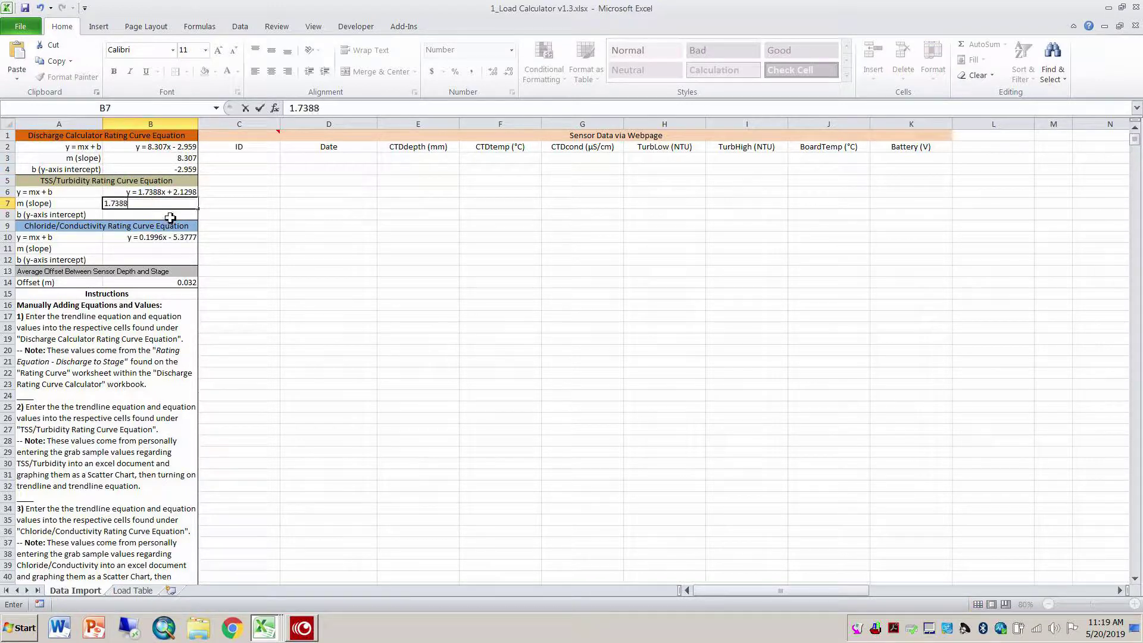
{"action": "left_click", "coordinate": [172, 216]}
{"action": "type", "text": "2.1298"}
{"action": "left_click", "coordinate": [179, 249]}
{"action": "type", "text": "0.1996"}
{"action": "left_click", "coordinate": [187, 260]}
{"action": "type", "text": "5.3777"}
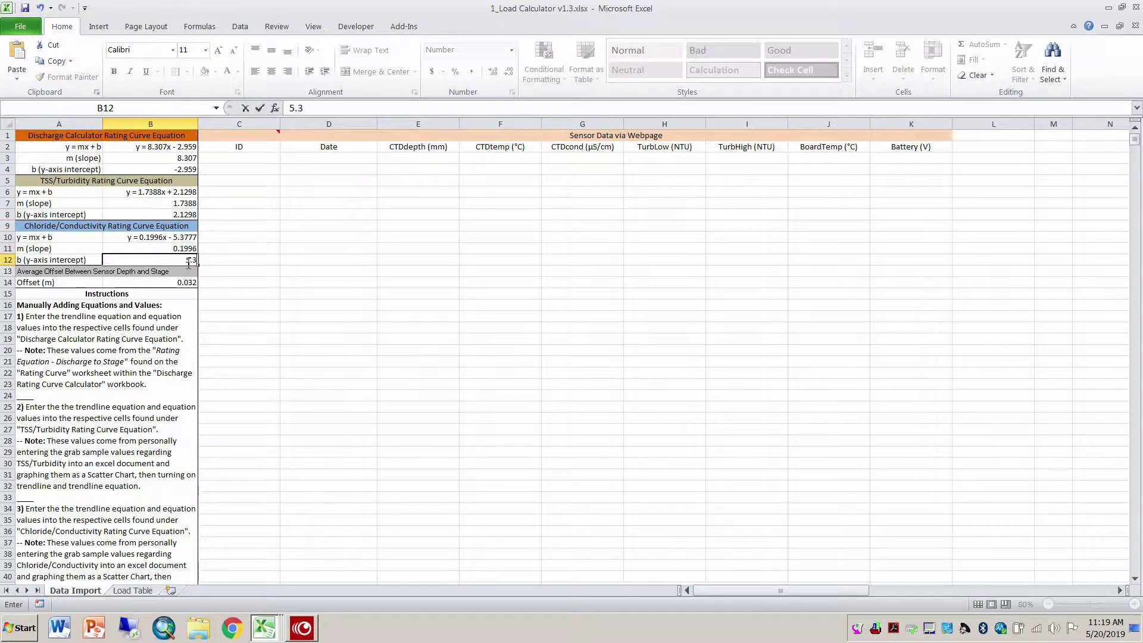
{"action": "left_click", "coordinate": [222, 258]}
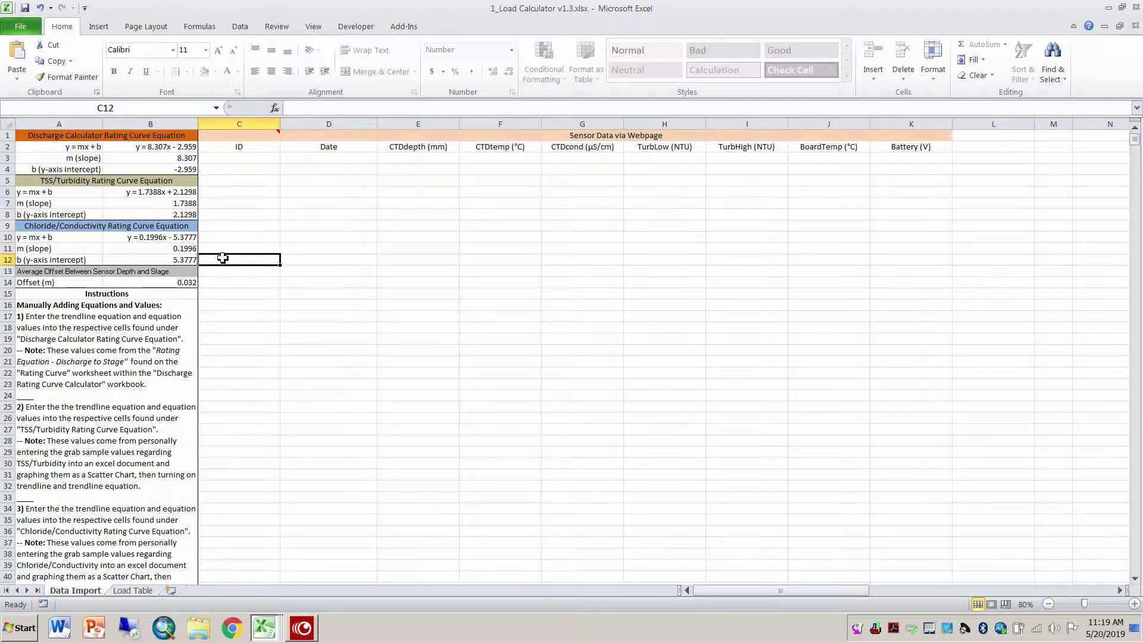